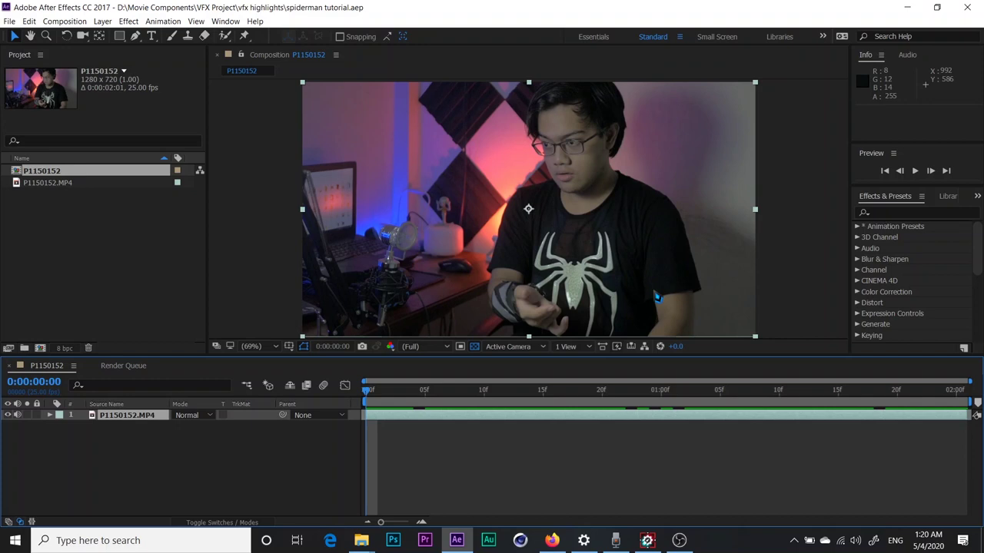
# Preview the footage and scrub back toward frame 7 for the audio-wave layer
pyautogui.moveTo(369, 392); pyautogui.dragTo(826, 392)
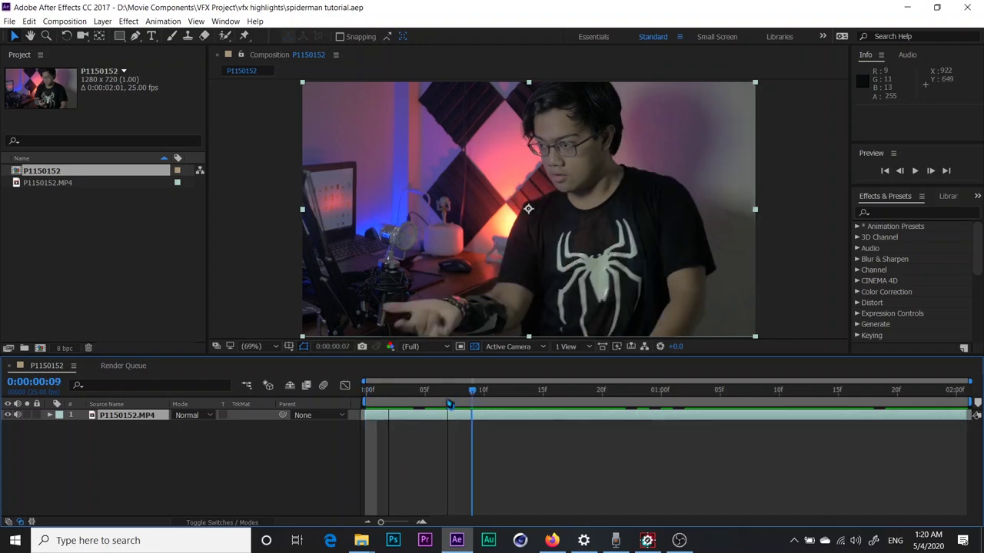
pyautogui.press('space')
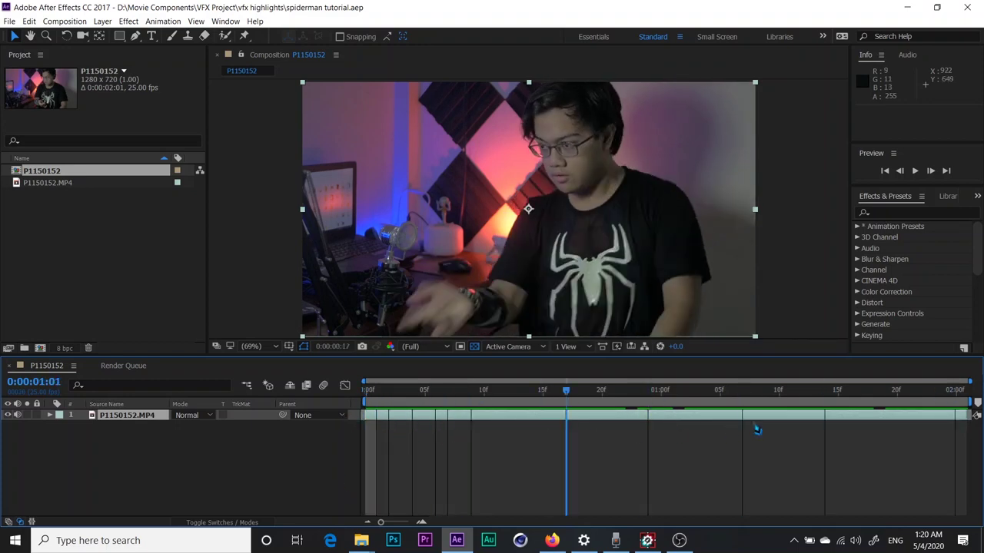
pyautogui.press('space')
pyautogui.press('space')
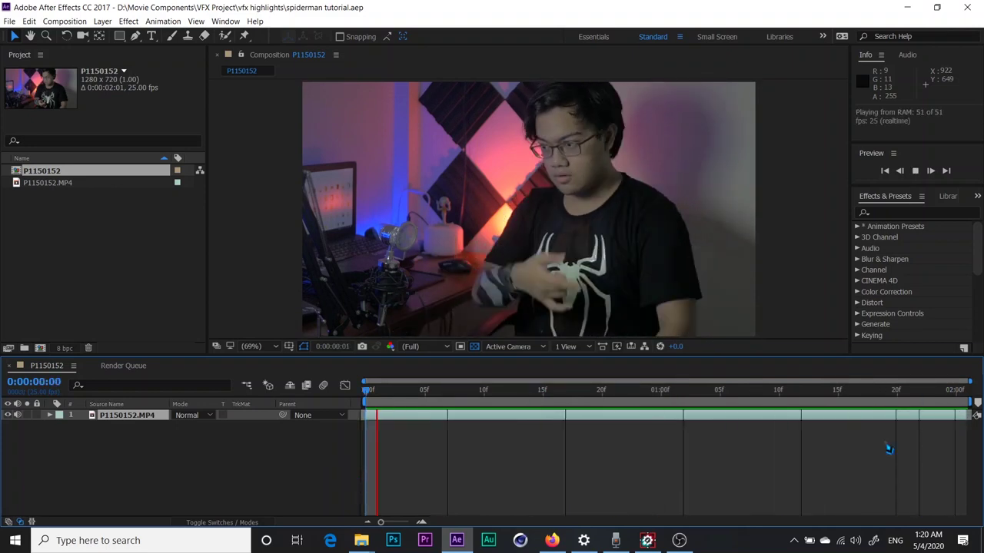
pyautogui.click(578, 384)
pyautogui.moveTo(577, 394)
pyautogui.mouseDown()
pyautogui.moveTo(497, 428)
pyautogui.moveTo(478, 461)
pyautogui.moveTo(382, 454)
pyautogui.moveTo(450, 450)
pyautogui.mouseUp()
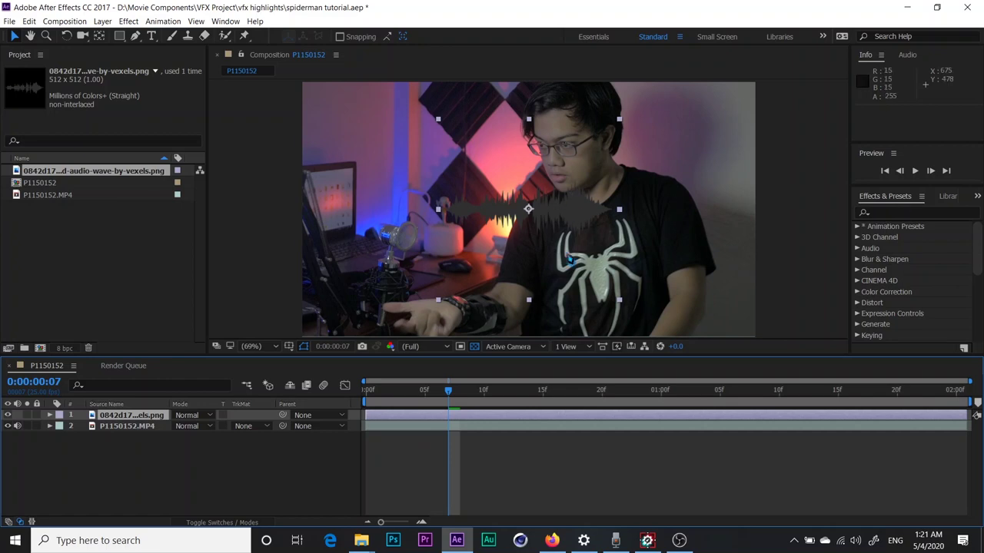
# Apply Hue/Saturation to the waveform and raise Master Lightness to 100 to turn it white
pyautogui.click(914, 213)
pyautogui.write('hue')
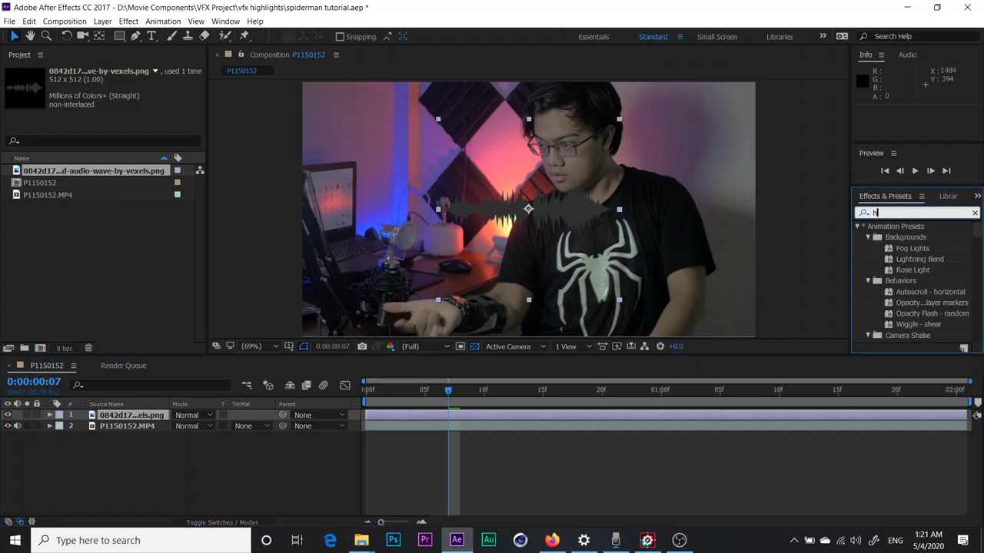
pyautogui.moveTo(919, 281)
pyautogui.mouseDown()
pyautogui.moveTo(411, 430)
pyautogui.moveTo(407, 416)
pyautogui.mouseUp()
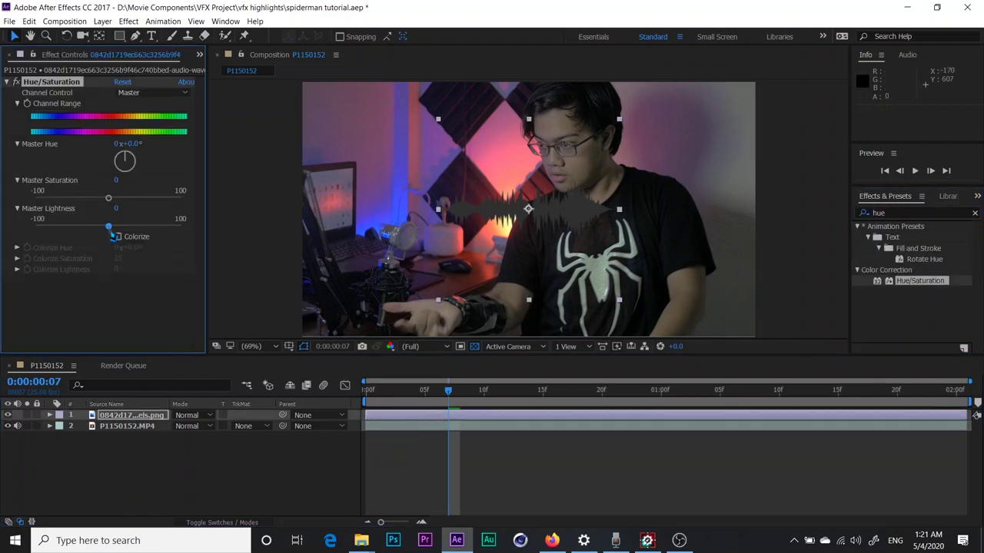
pyautogui.moveTo(108, 227); pyautogui.dragTo(197, 234)
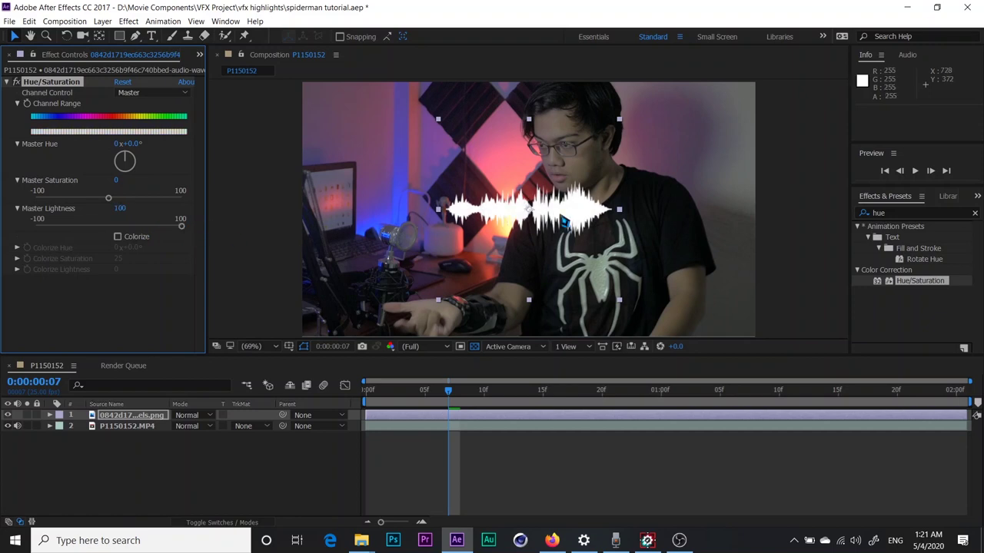
# Move the waveform down onto the hand and shrink its Scale toward 30%
pyautogui.moveTo(473, 170); pyautogui.dragTo(373, 240)
pyautogui.click(192, 418)
pyautogui.press('s')
pyautogui.moveTo(199, 426)
pyautogui.mouseDown()
pyautogui.moveTo(185, 442)
pyautogui.moveTo(201, 428)
pyautogui.mouseUp()
pyautogui.scroll(1, 505, 256)
pyautogui.scroll(2, 505, 256)
# Set the waveform to 30% and apply Turbulent Displace: amount 100, size 150, complexity 2.5
pyautogui.moveTo(533, 146); pyautogui.dragTo(554, 151)
pyautogui.click(914, 213)
pyautogui.write('tur')
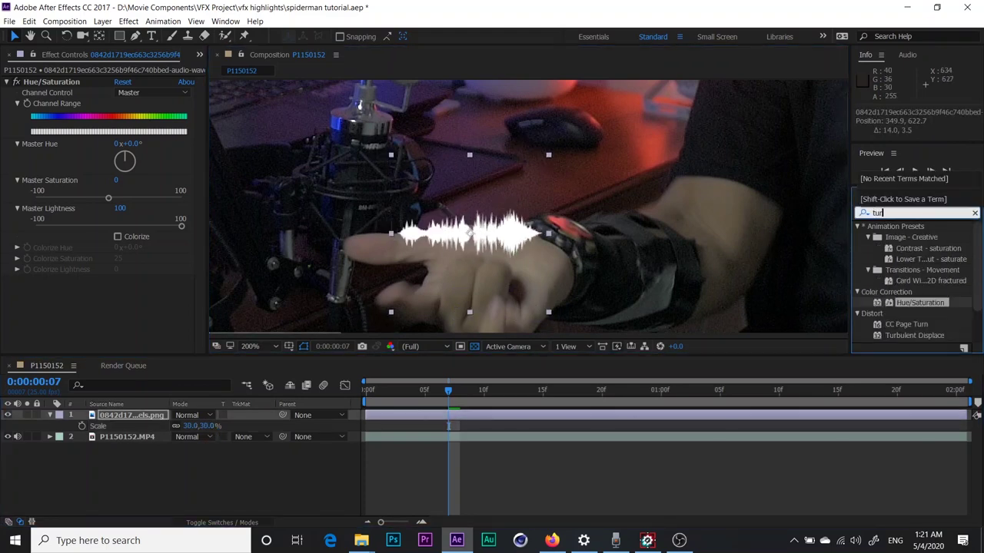
pyautogui.write('bu')
pyautogui.doubleClick(912, 236)
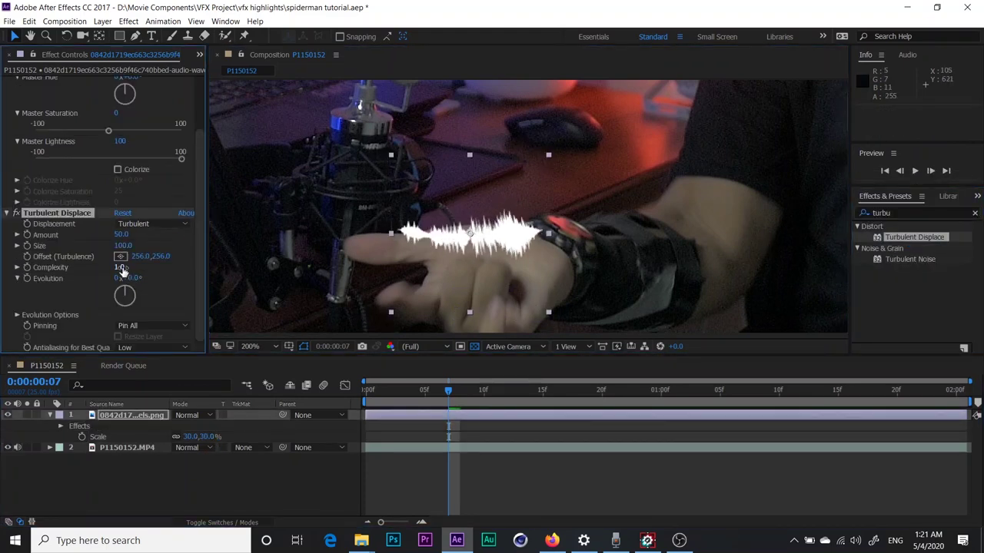
pyautogui.moveTo(122, 269); pyautogui.dragTo(217, 263)
pyautogui.moveTo(121, 252); pyautogui.dragTo(135, 246)
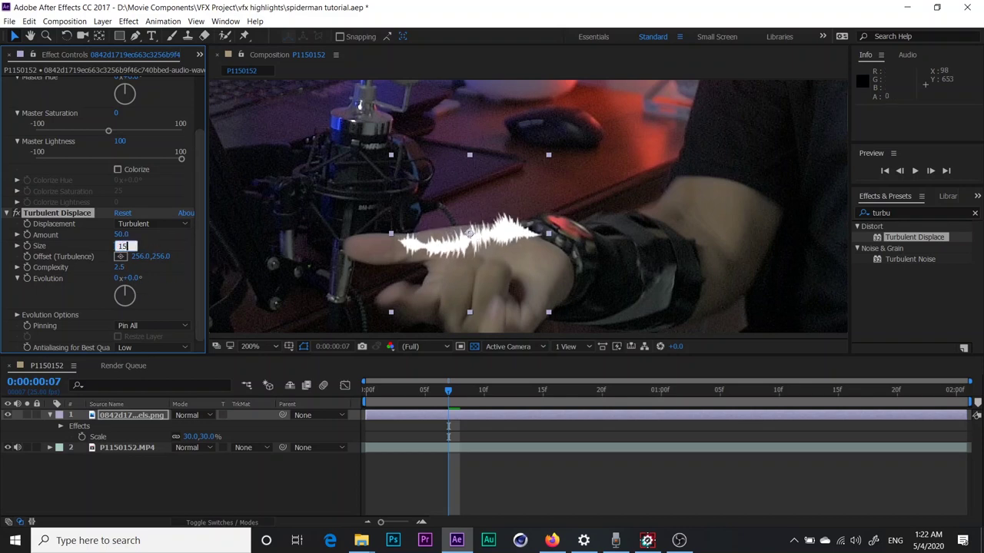
pyautogui.write('100')
pyautogui.write('0.0')
pyautogui.press('Return')
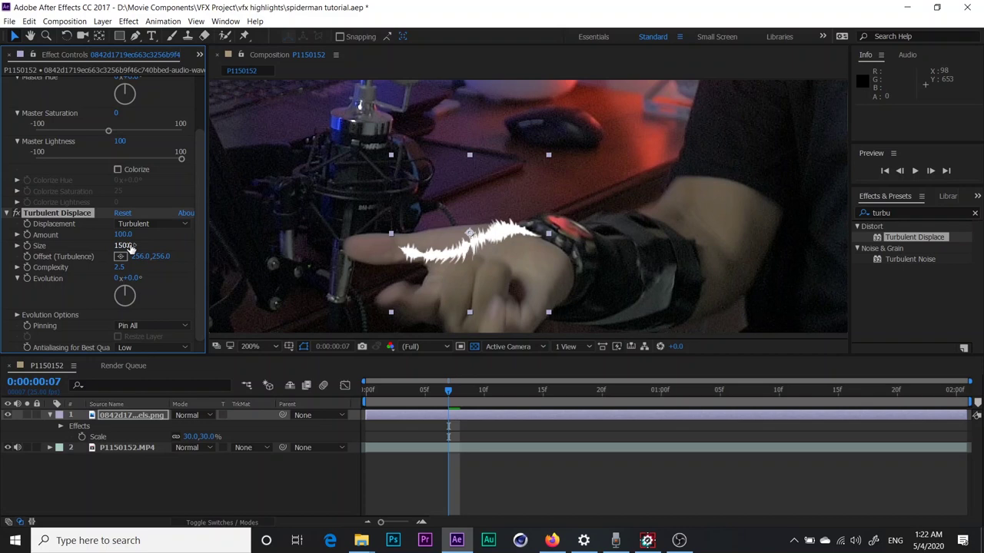
# Set the Turbulent Displace offset to 256,350 and nudge the streak onto the wrist
pyautogui.moveTo(155, 263); pyautogui.dragTo(211, 258)
pyautogui.click(161, 256)
pyautogui.write('400')
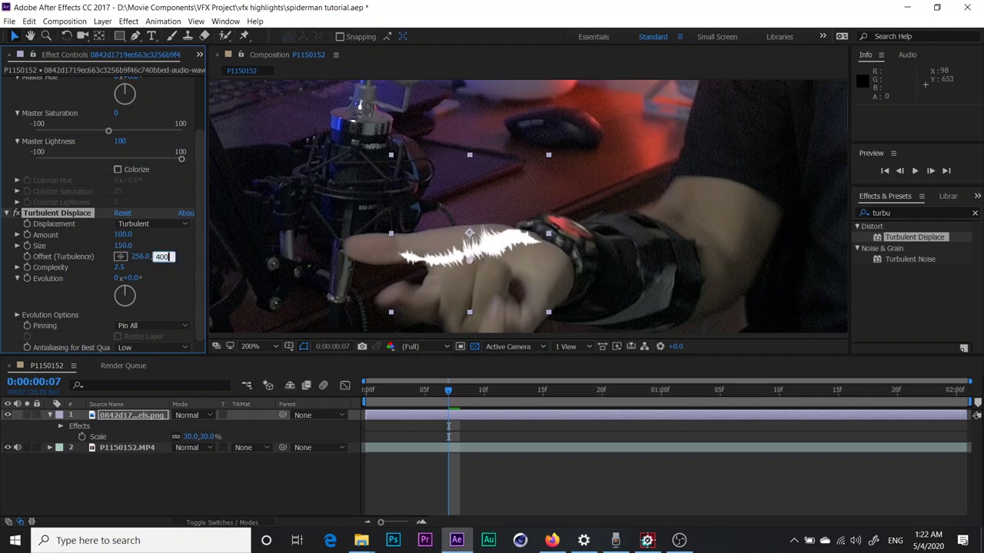
pyautogui.press('Return')
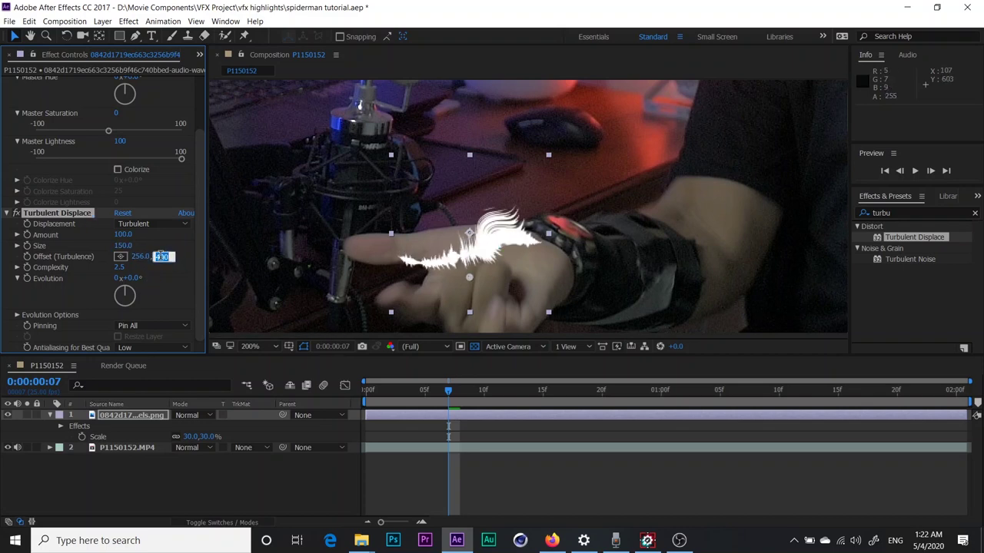
pyautogui.write('350')
pyautogui.press('Return')
pyautogui.moveTo(504, 232); pyautogui.dragTo(517, 225)
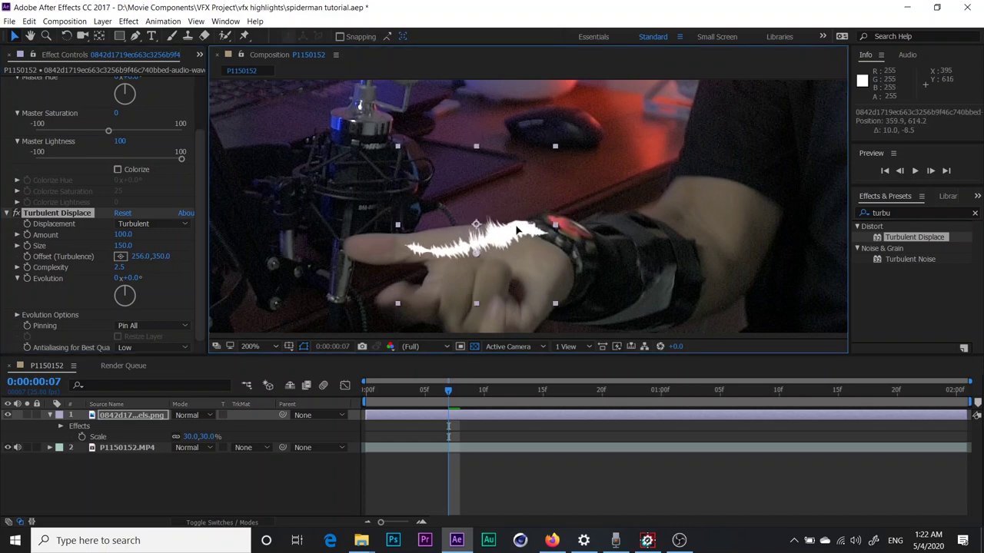
pyautogui.scroll(-4, 517, 225)
pyautogui.scroll(4, 538, 215)
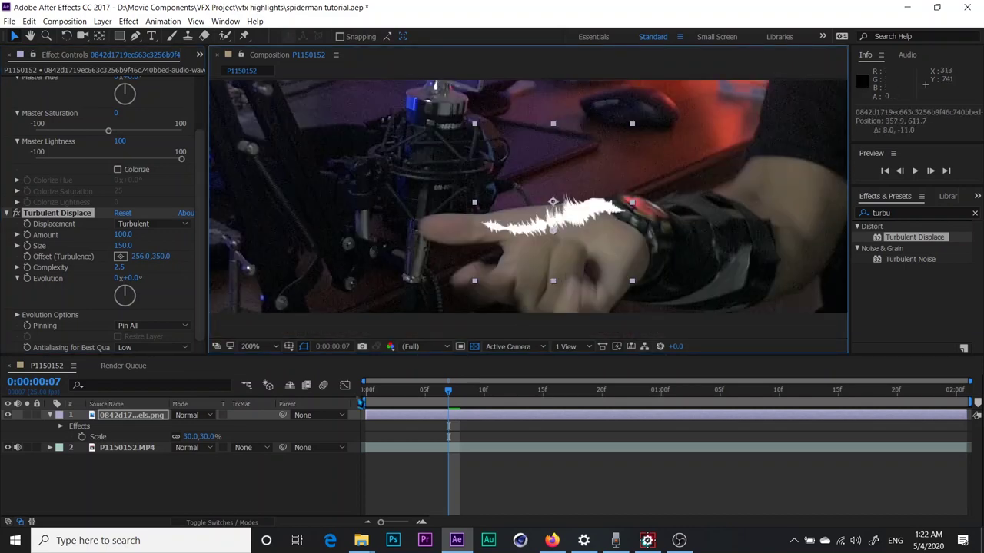
# Keyframe the streak's Position at frame 7, then move it off the left edge at frame 11
pyautogui.click(122, 422)
pyautogui.press('p')
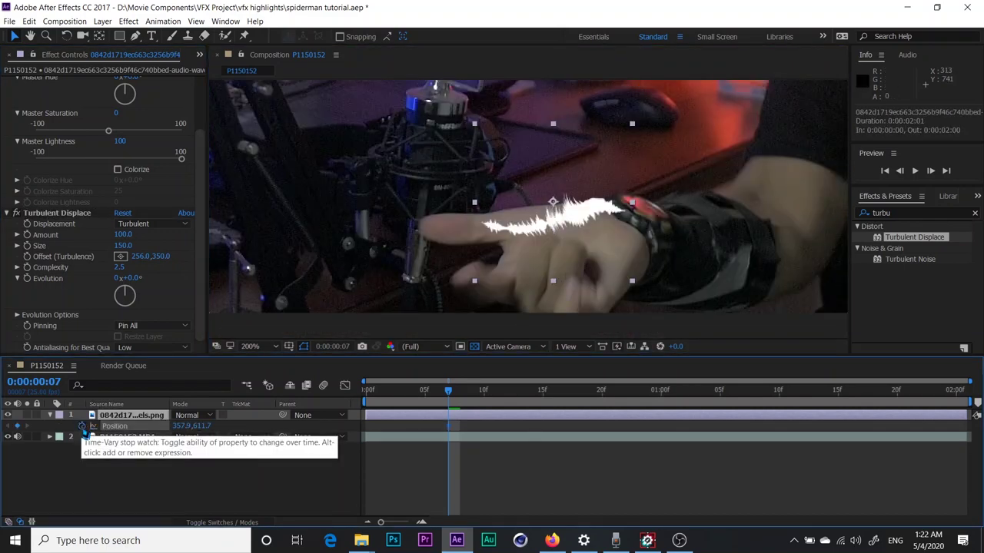
pyautogui.click(82, 425)
pyautogui.click(931, 171)
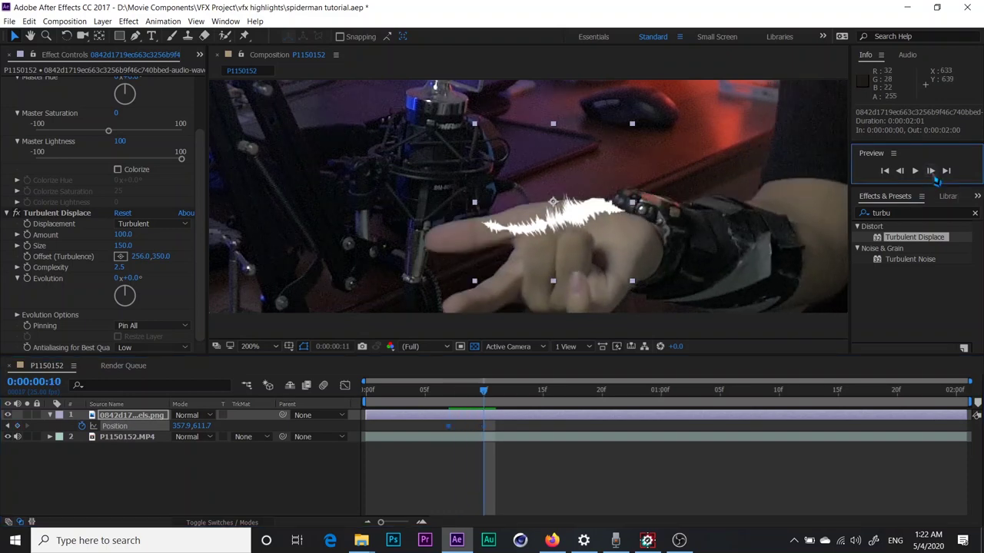
pyautogui.click(931, 172)
pyautogui.scroll(-2, 555, 221)
pyautogui.moveTo(555, 220); pyautogui.dragTo(298, 221)
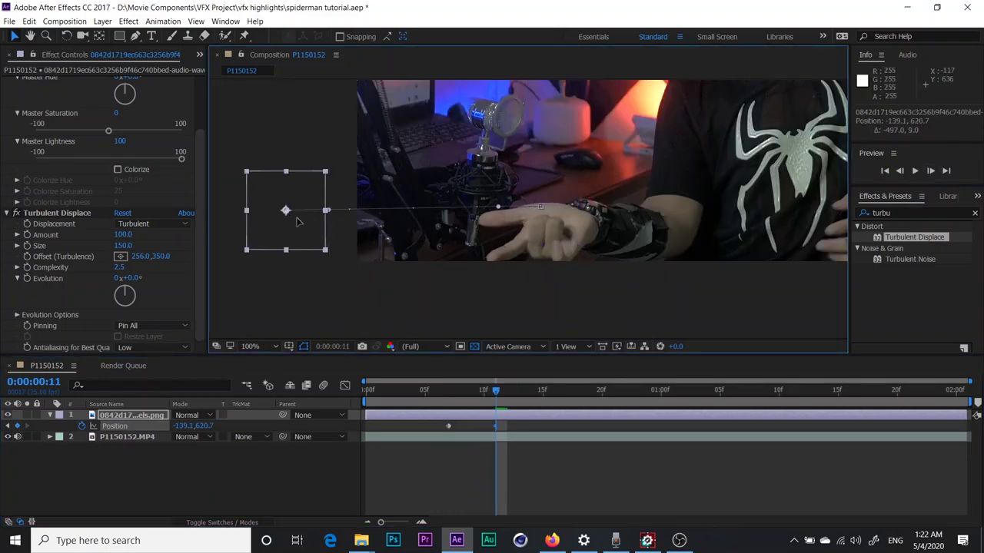
# Trim the streak layer to begin at frame 7 and move its end keyframe to frame 10
pyautogui.click(899, 172)
pyautogui.click(899, 171)
pyautogui.click(899, 171)
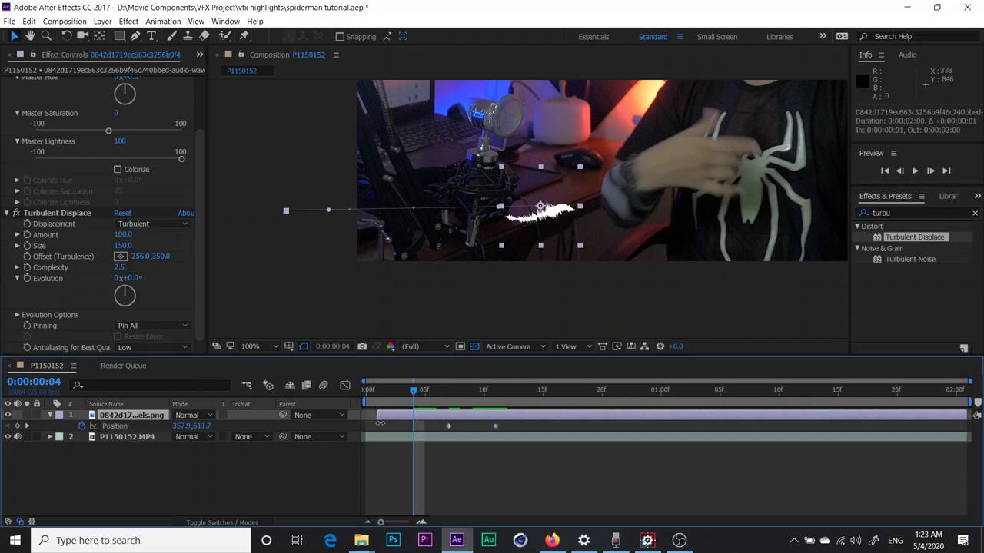
pyautogui.moveTo(366, 415); pyautogui.dragTo(423, 432)
pyautogui.click(450, 391)
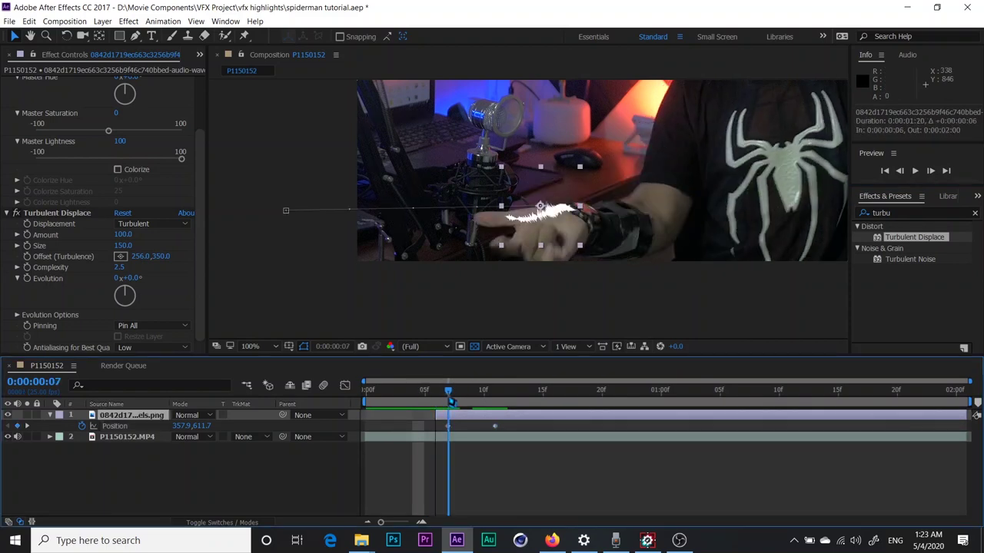
pyautogui.hotkey('alt', '[')
pyautogui.click(625, 392)
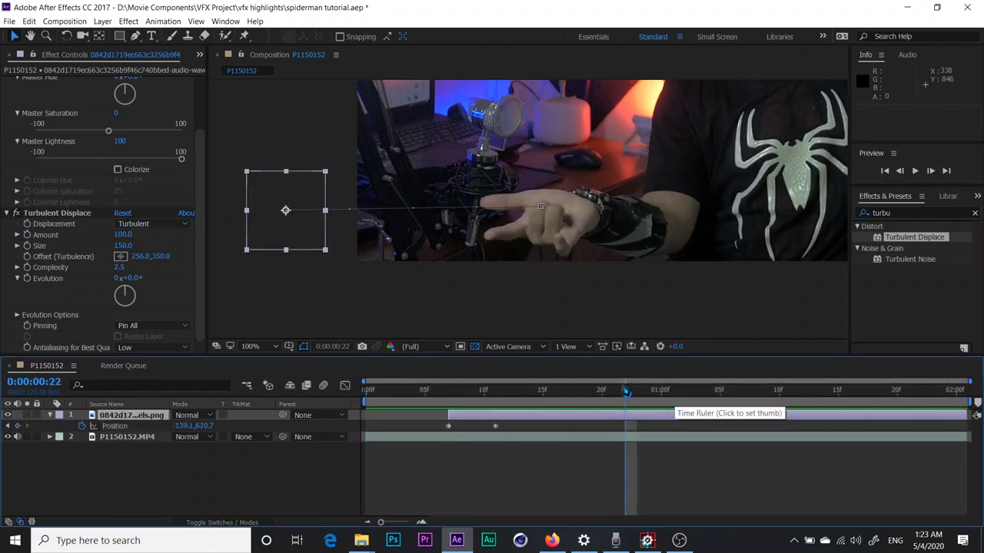
pyautogui.moveTo(626, 391); pyautogui.dragTo(448, 391)
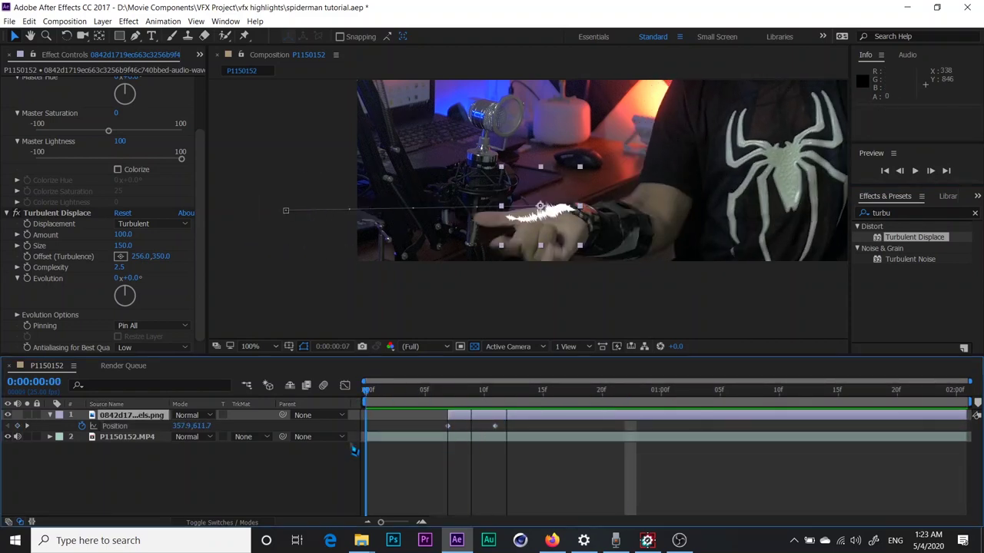
pyautogui.moveTo(498, 427); pyautogui.dragTo(472, 421)
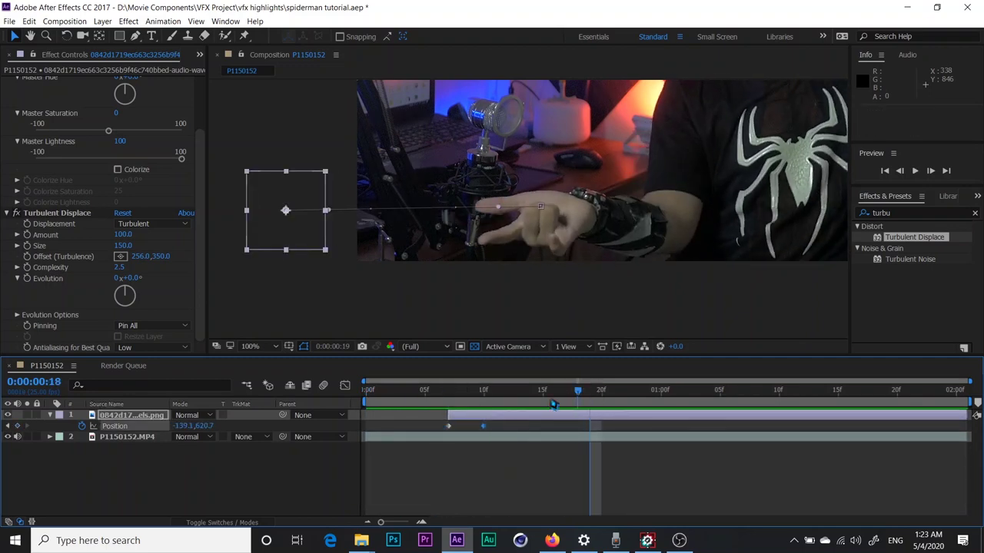
# Apply Directional Blur to the streak with a 90° direction and length 50
pyautogui.hotkey('ctrl', '5')
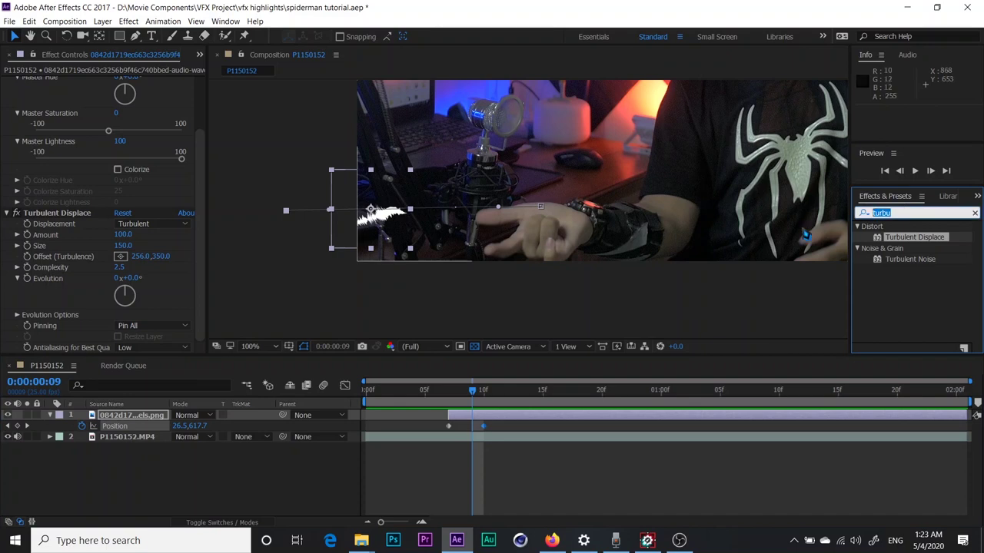
pyautogui.write('direc')
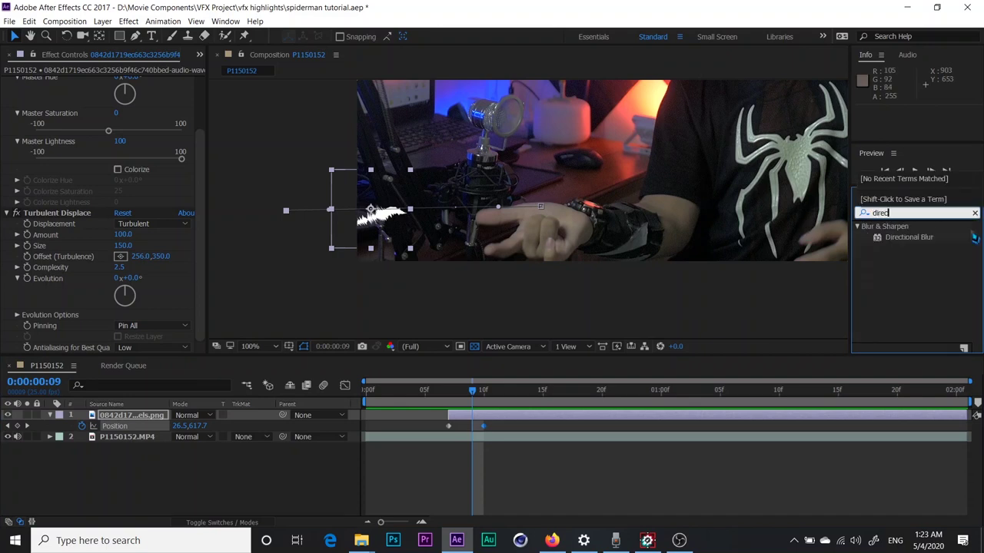
pyautogui.doubleClick(974, 238)
pyautogui.press('pageup')
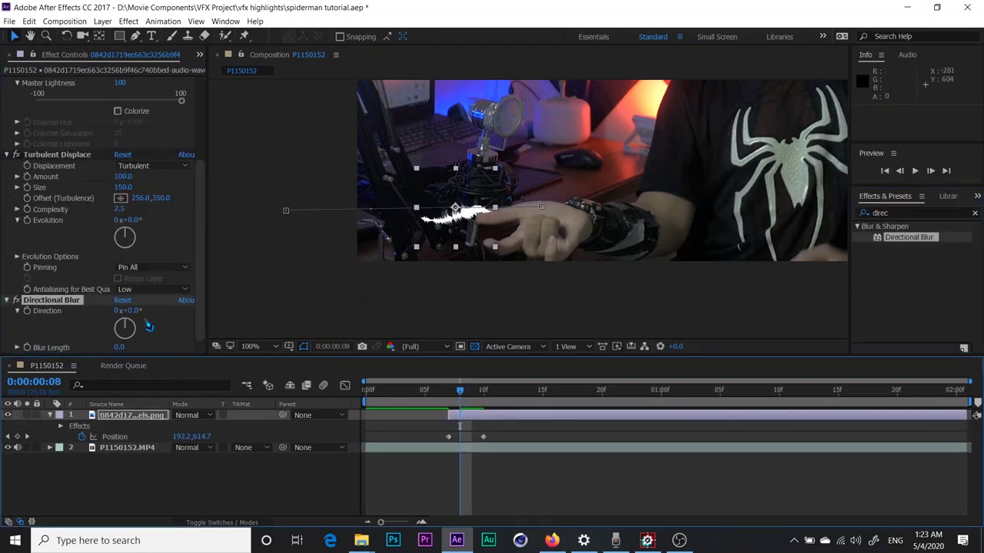
pyautogui.click(141, 331)
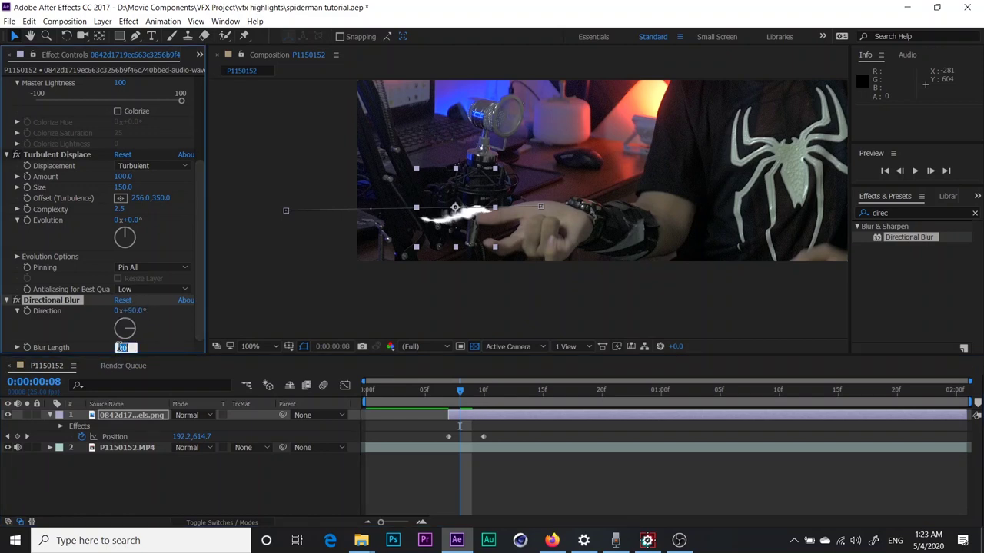
# Review the streak's motion, then enable motion blur on the streak layer and composition
pyautogui.moveTo(458, 393); pyautogui.dragTo(627, 399)
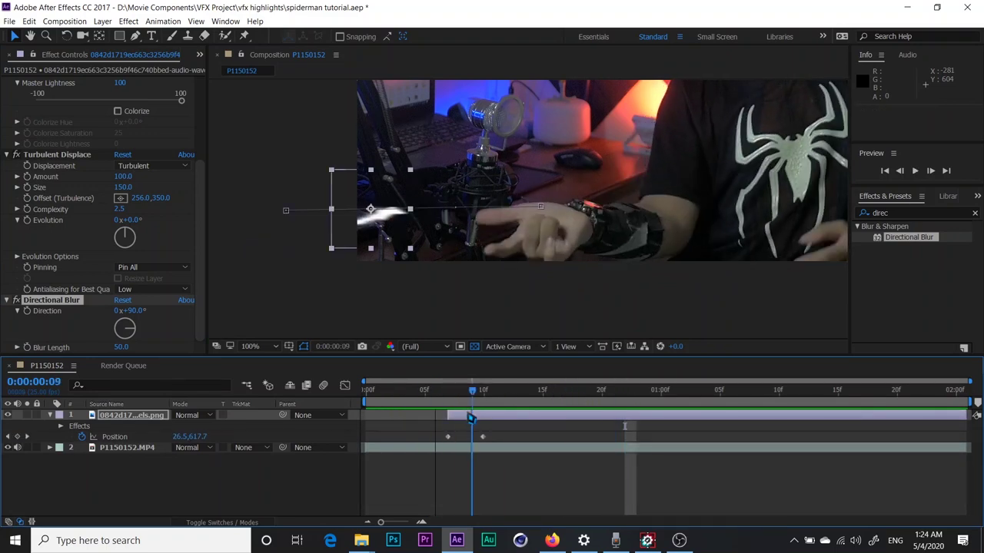
pyautogui.moveTo(627, 399); pyautogui.dragTo(461, 399)
pyautogui.click(223, 523)
pyautogui.click(304, 386)
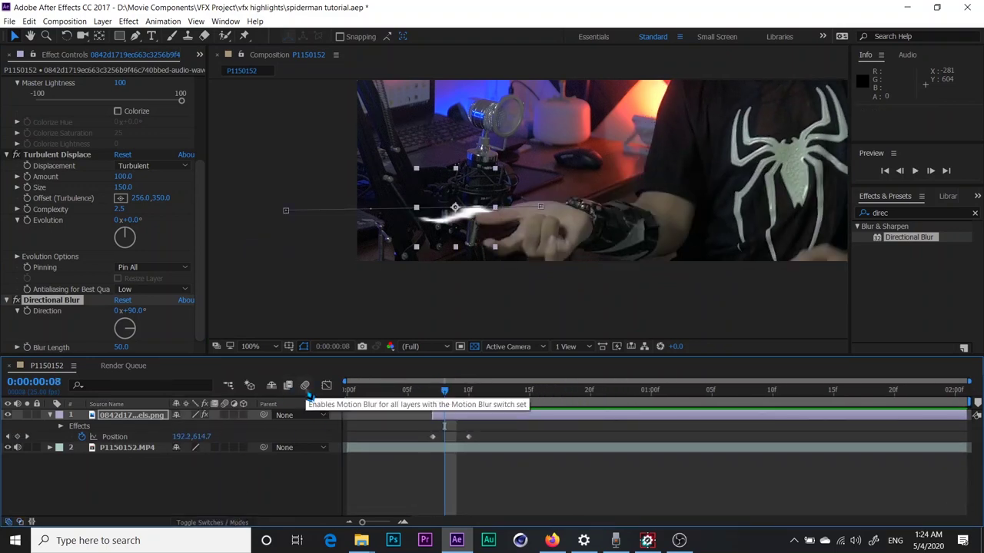
pyautogui.click(225, 415)
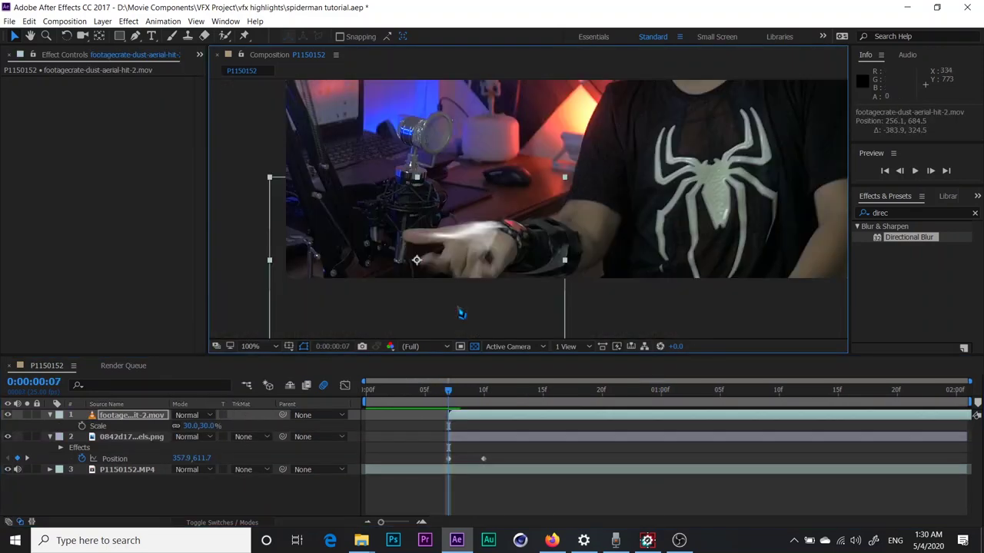
# Move the dust hit up onto the wrist and play back the composition preview
pyautogui.scroll(2, 513, 280)
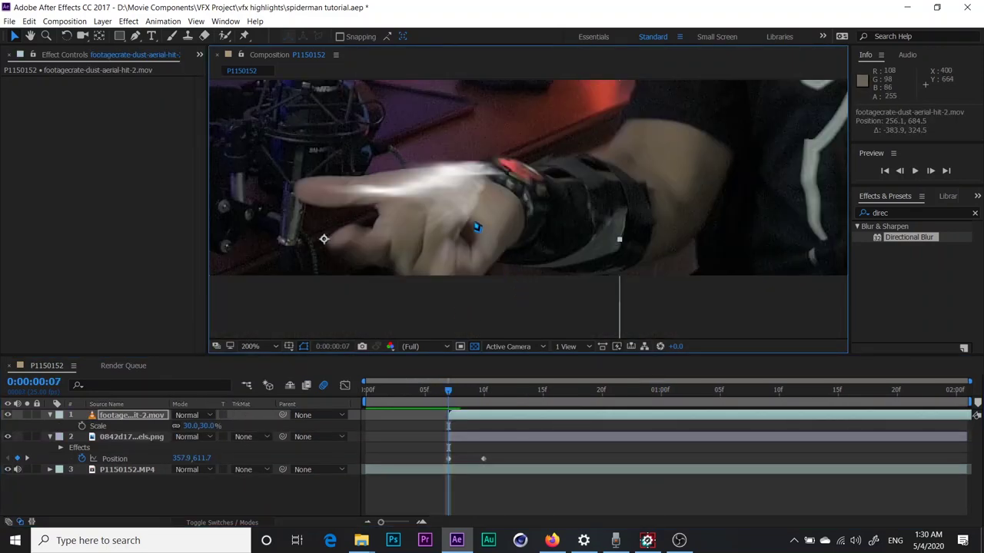
pyautogui.moveTo(477, 227); pyautogui.dragTo(491, 199)
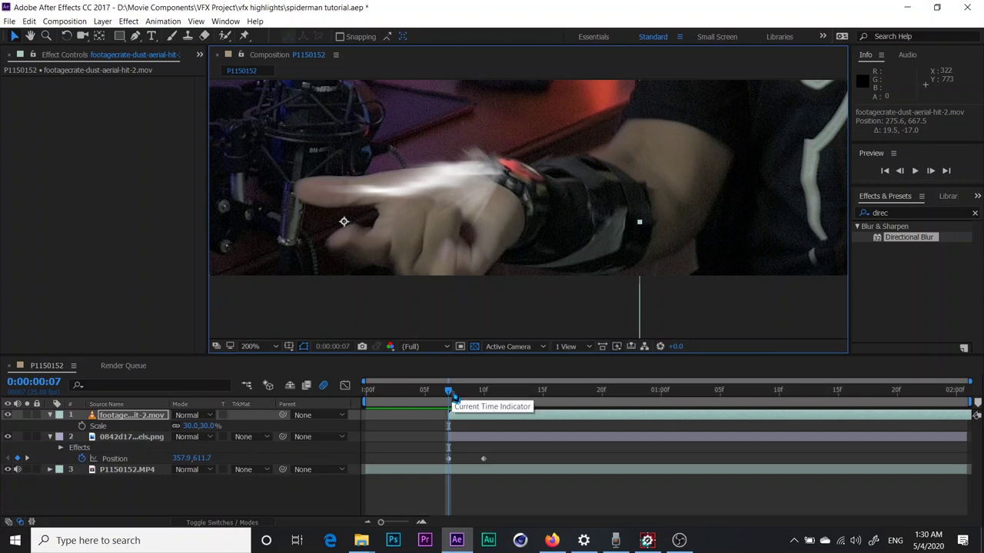
pyautogui.moveTo(462, 399)
pyautogui.mouseDown()
pyautogui.moveTo(521, 393)
pyautogui.moveTo(437, 423)
pyautogui.mouseUp()
pyautogui.press(',')
pyautogui.press(',')
pyautogui.press(',')
pyautogui.press('space')
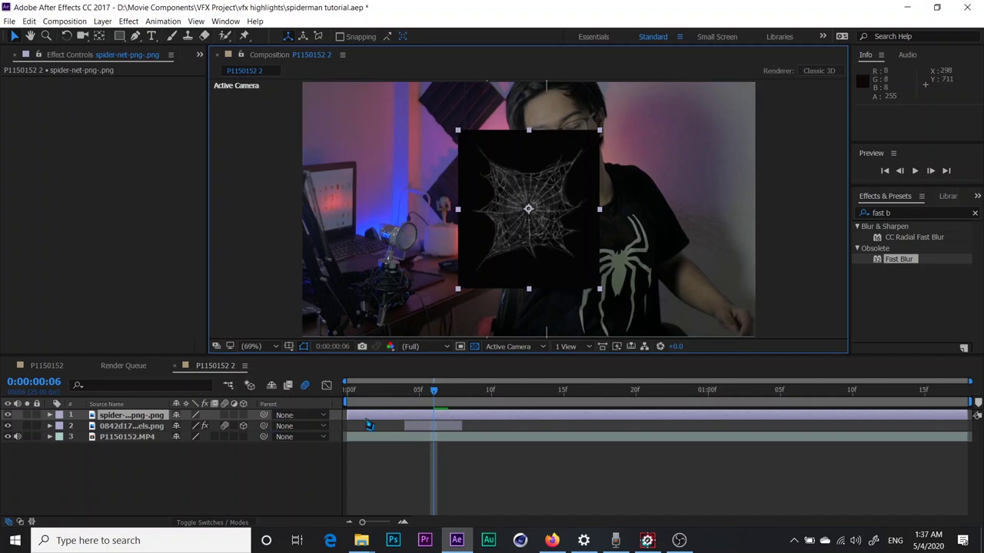
# Slide the spider-net layer to start at frame 7 and enlarge it to 219%
pyautogui.moveTo(435, 397)
pyautogui.mouseDown()
pyautogui.moveTo(419, 396)
pyautogui.moveTo(564, 417)
pyautogui.mouseUp()
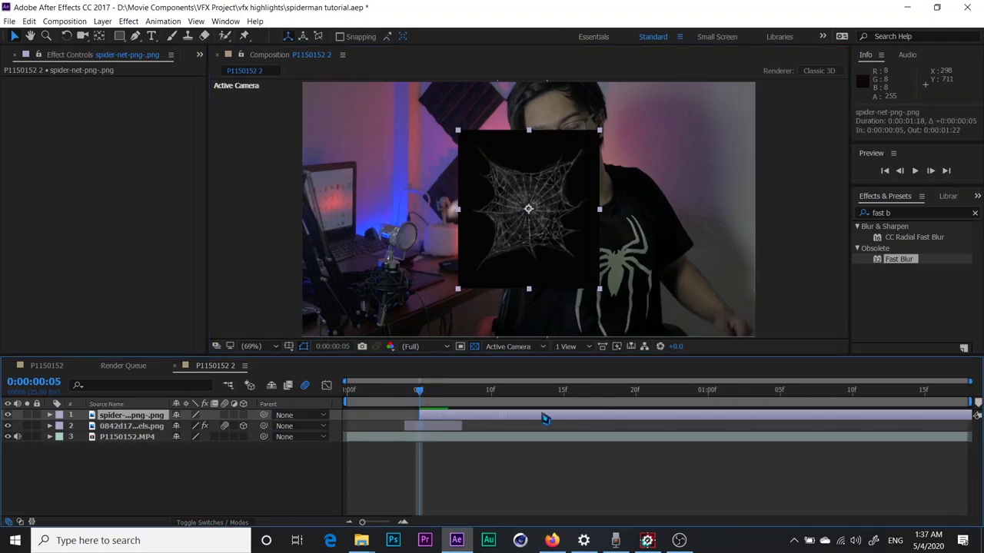
pyautogui.click(930, 170)
pyautogui.click(929, 171)
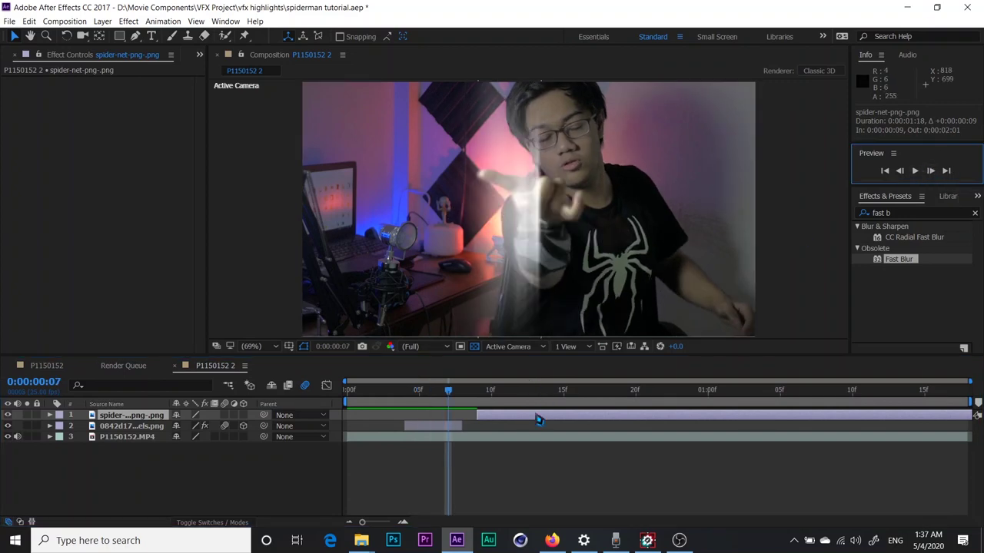
pyautogui.moveTo(517, 428); pyautogui.dragTo(486, 421)
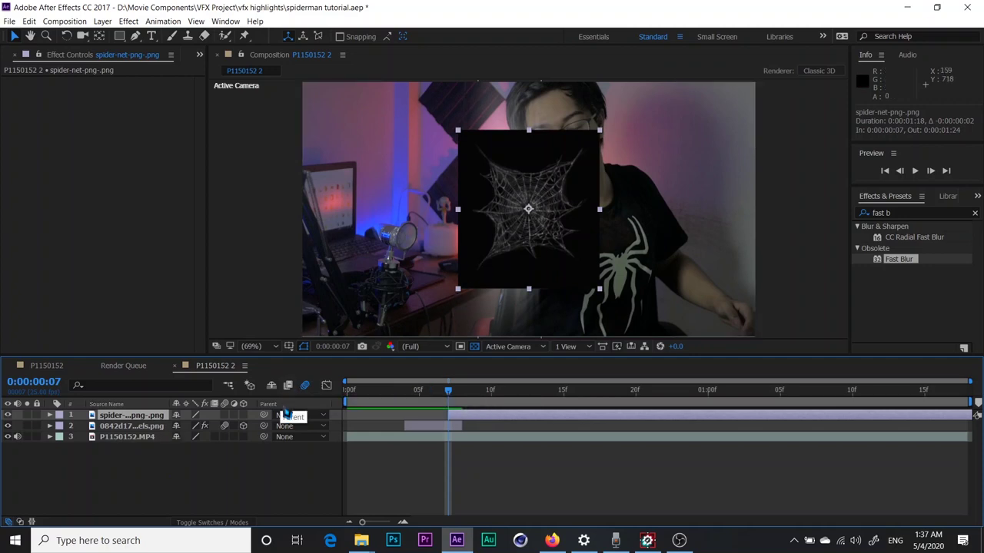
pyautogui.press('s')
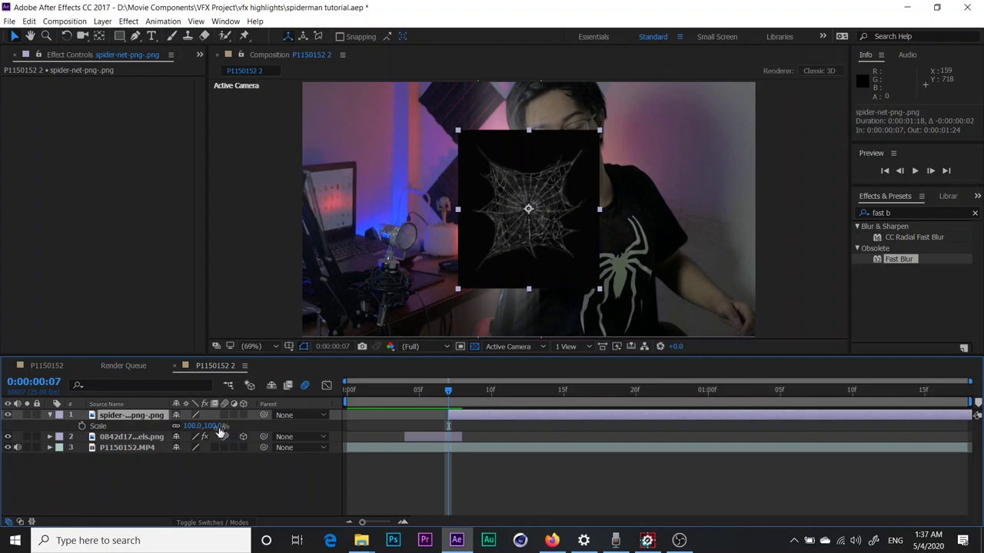
pyautogui.moveTo(213, 425)
pyautogui.mouseDown()
pyautogui.moveTo(295, 422)
pyautogui.moveTo(286, 424)
pyautogui.mouseUp()
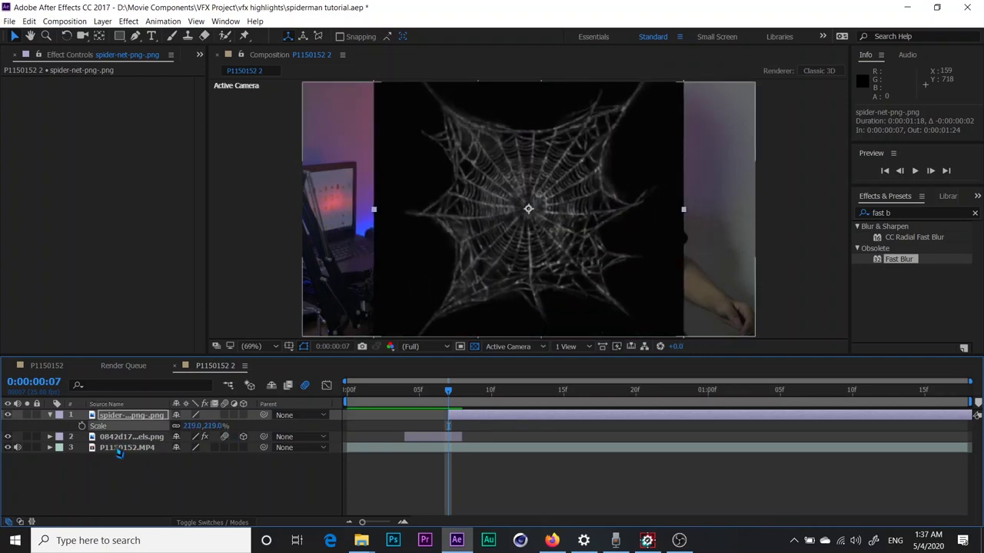
pyautogui.click(195, 511)
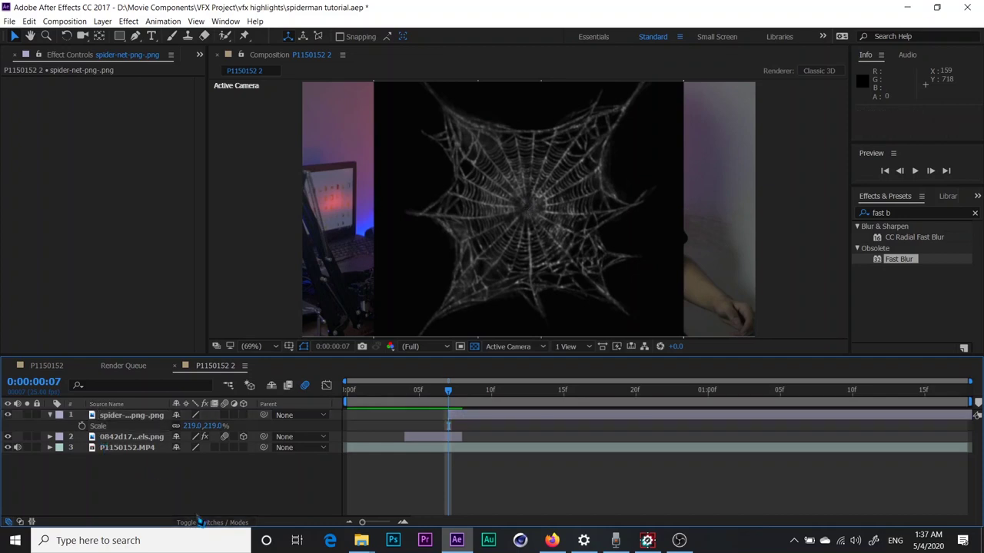
# Set the spider web to Screen mode and keyframe Scale from 219% at frame 7 to 471% at frame 9
pyautogui.click(197, 416)
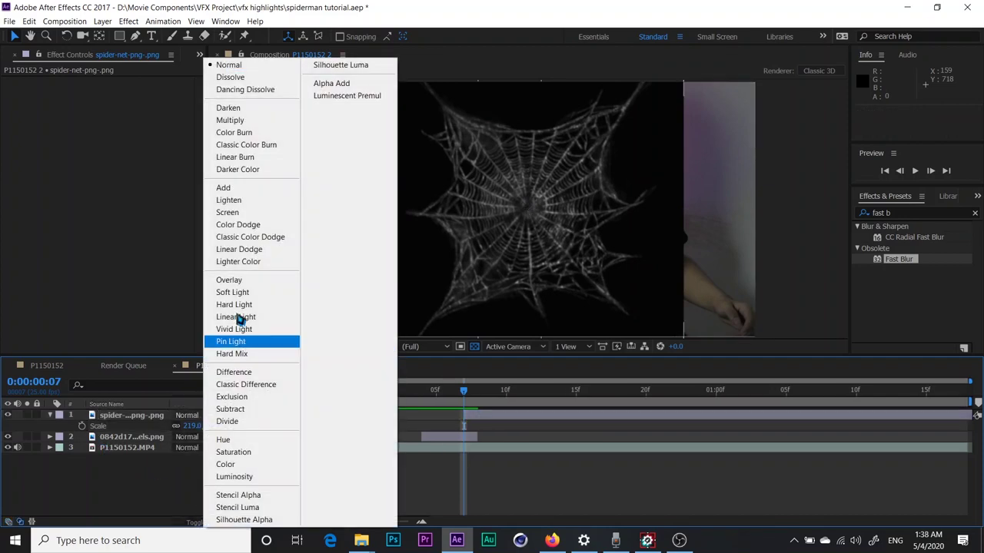
pyautogui.click(238, 213)
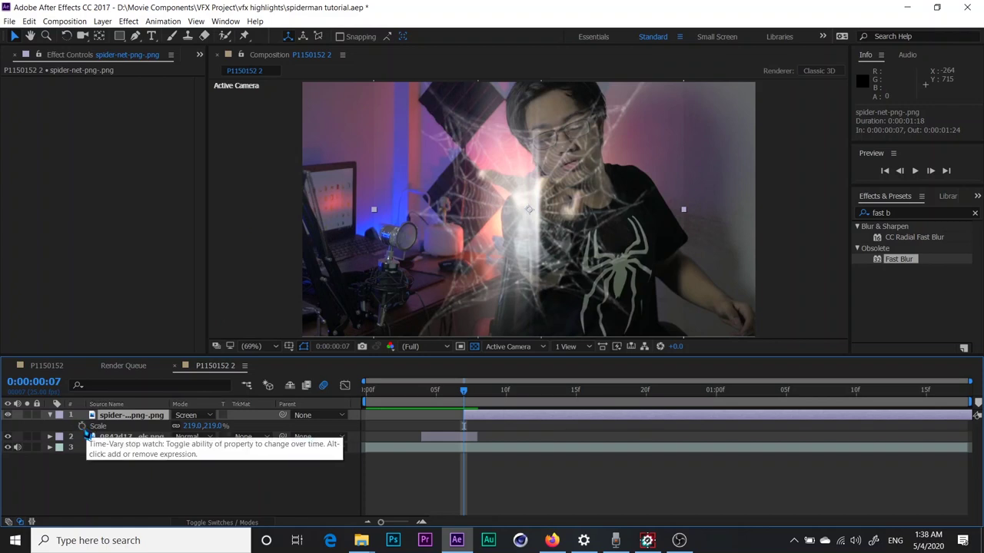
pyautogui.click(81, 427)
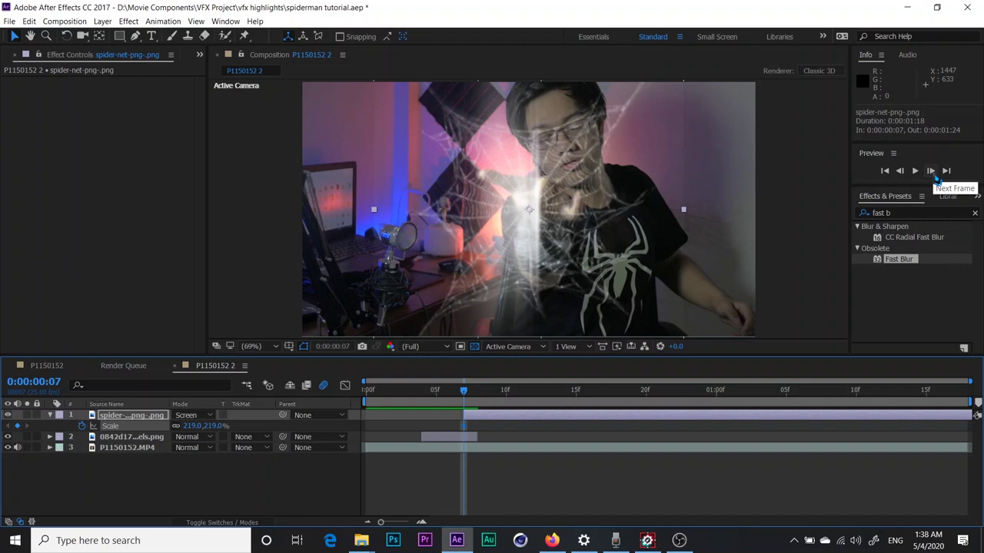
pyautogui.click(936, 177)
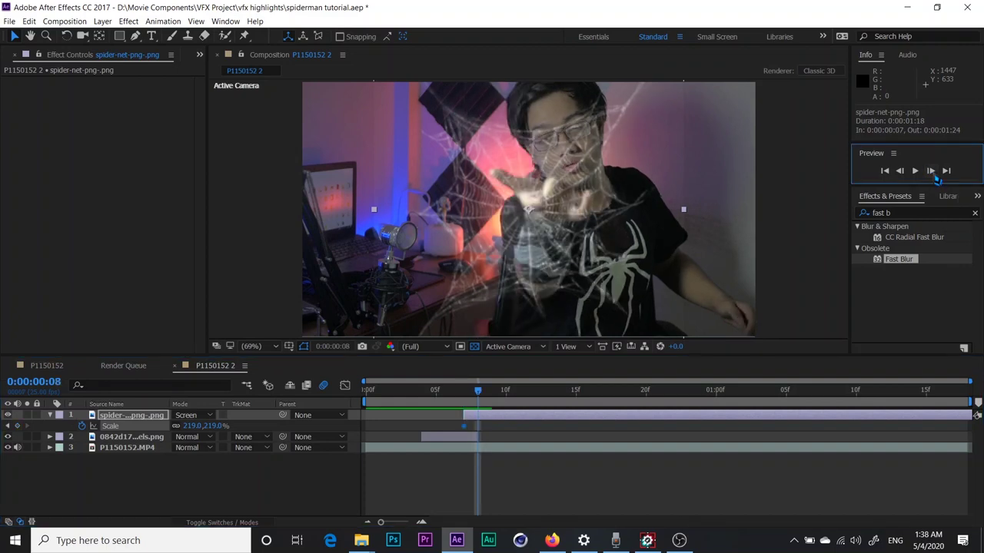
pyautogui.click(936, 178)
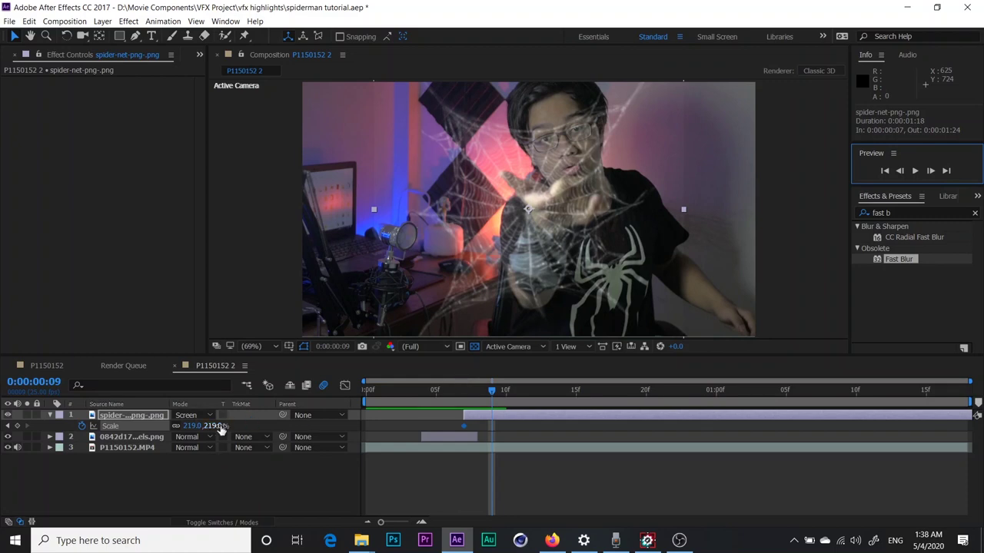
pyautogui.moveTo(220, 428); pyautogui.dragTo(322, 412)
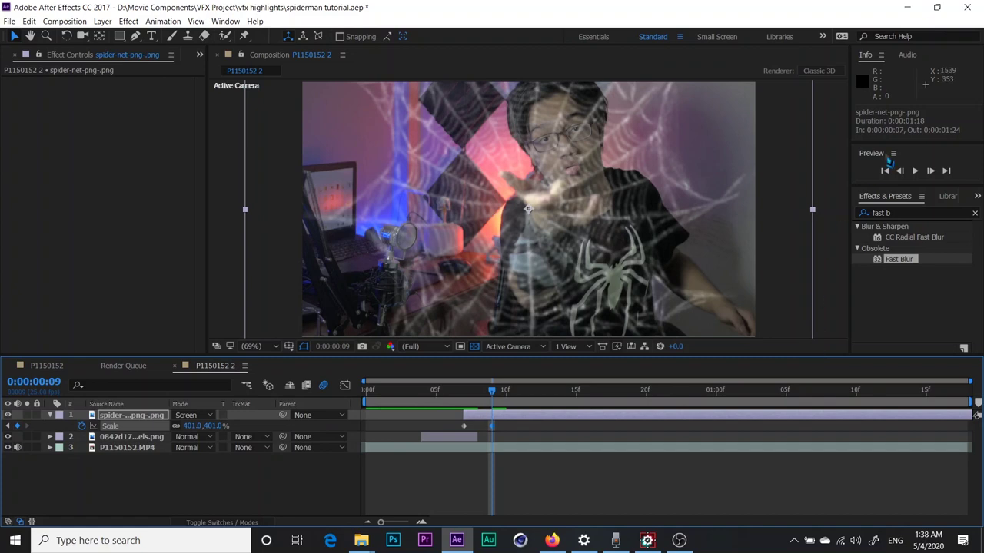
pyautogui.moveTo(220, 429); pyautogui.dragTo(261, 422)
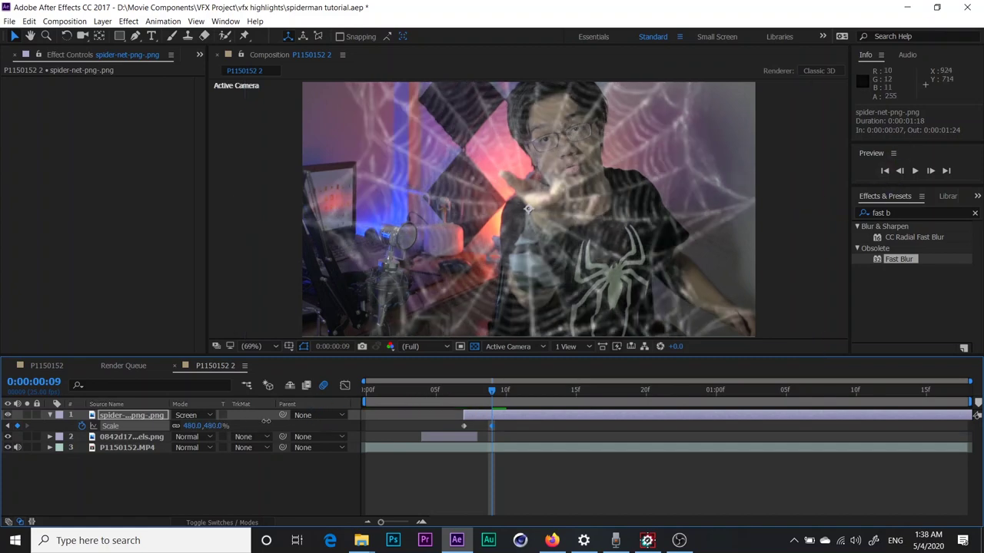
# Step through frames 6 to 8 to check the web appearing and growing
pyautogui.click(901, 170)
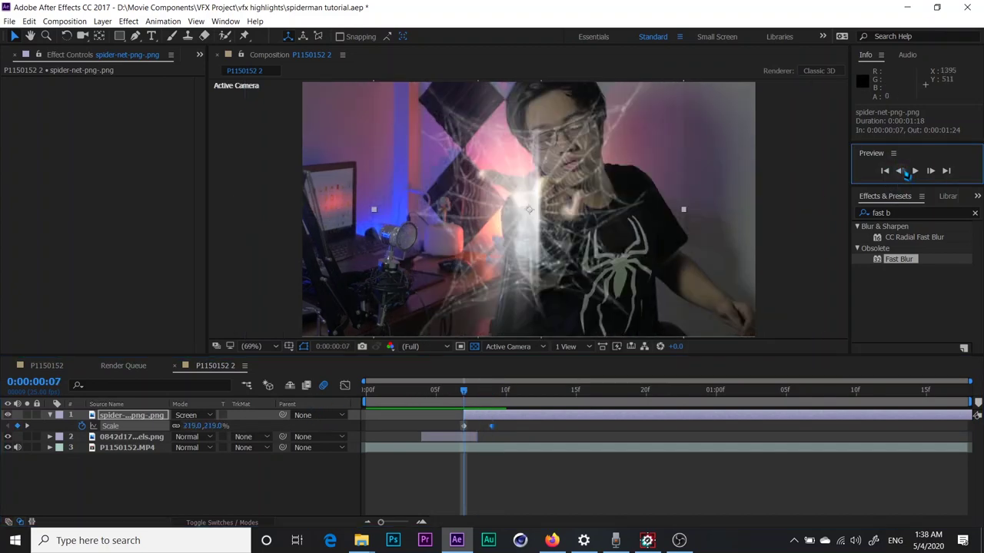
pyautogui.click(906, 174)
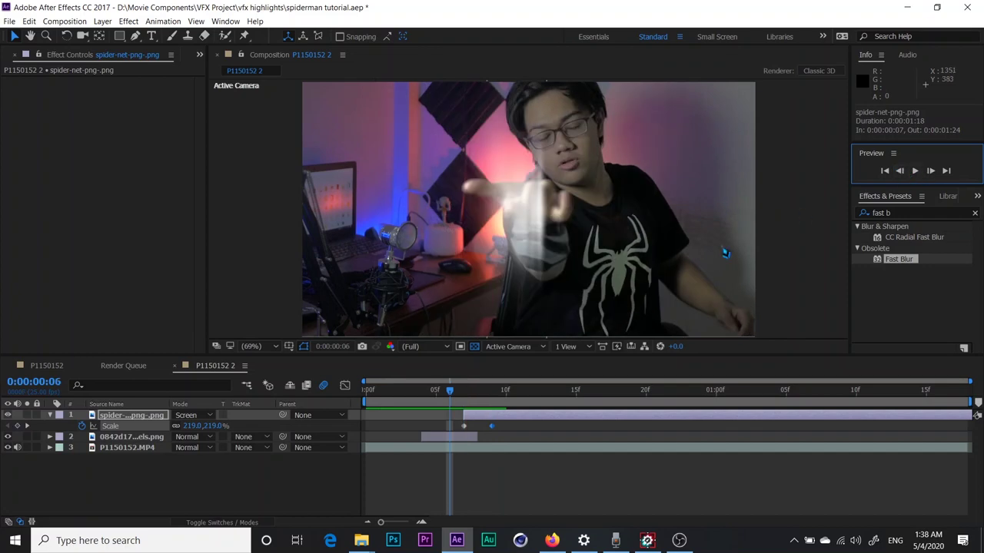
pyautogui.click(930, 172)
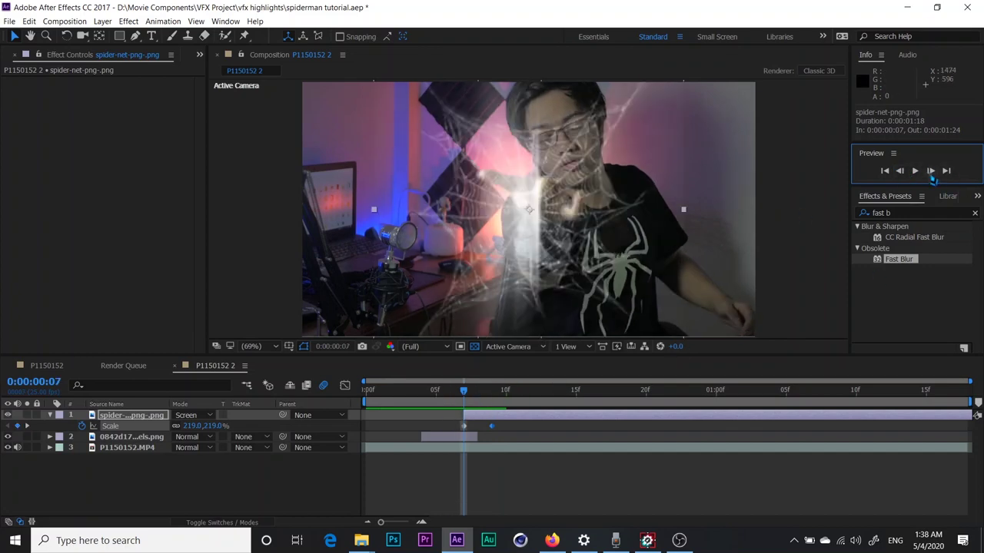
pyautogui.click(931, 172)
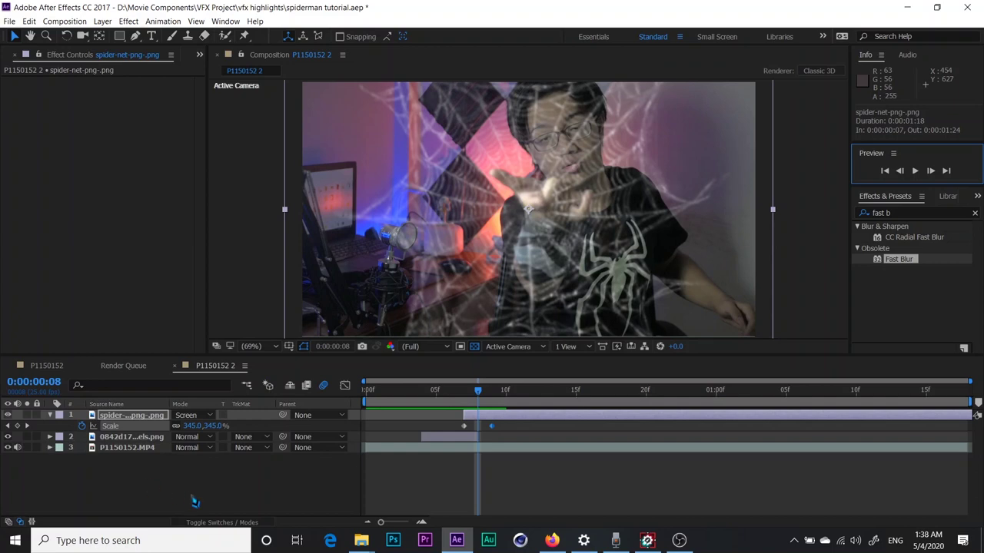
pyautogui.click(227, 524)
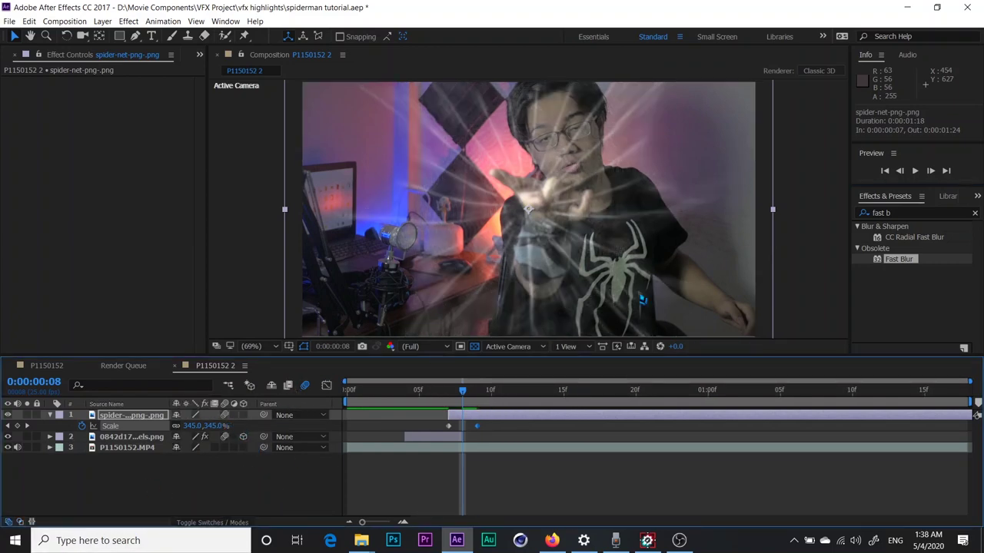
# Step back to frame 4, preview the web animation, and return to around frame 8
pyautogui.click(901, 170)
pyautogui.click(901, 170)
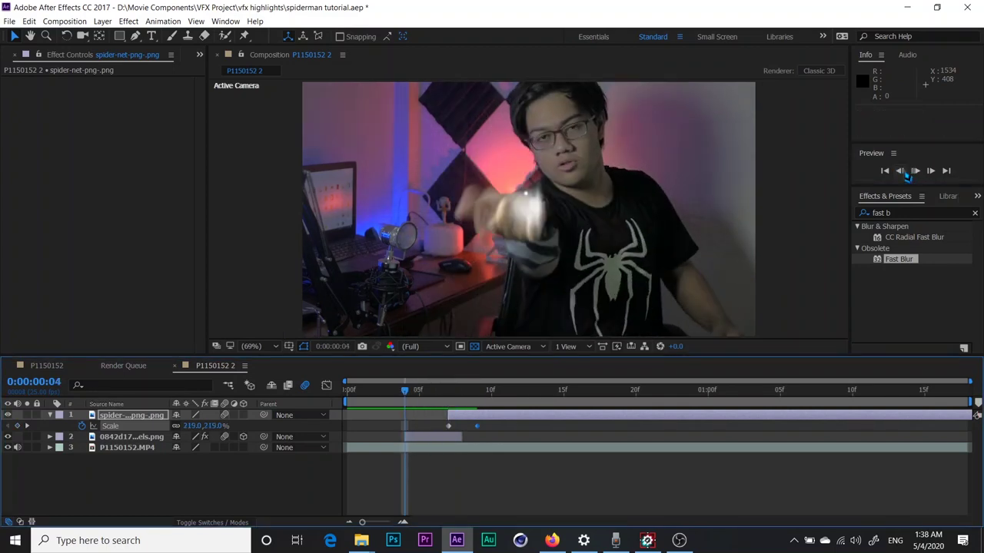
pyautogui.press('space')
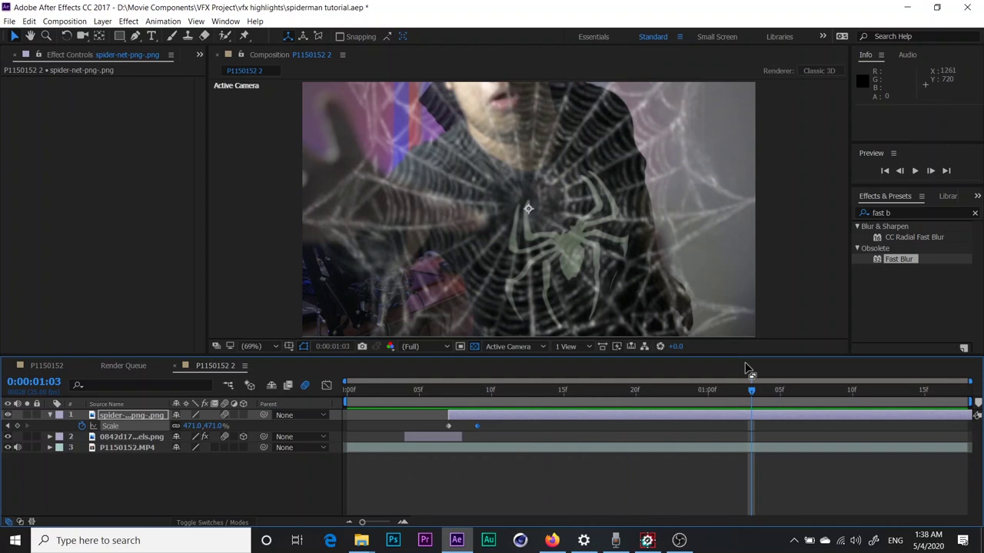
pyautogui.press('space')
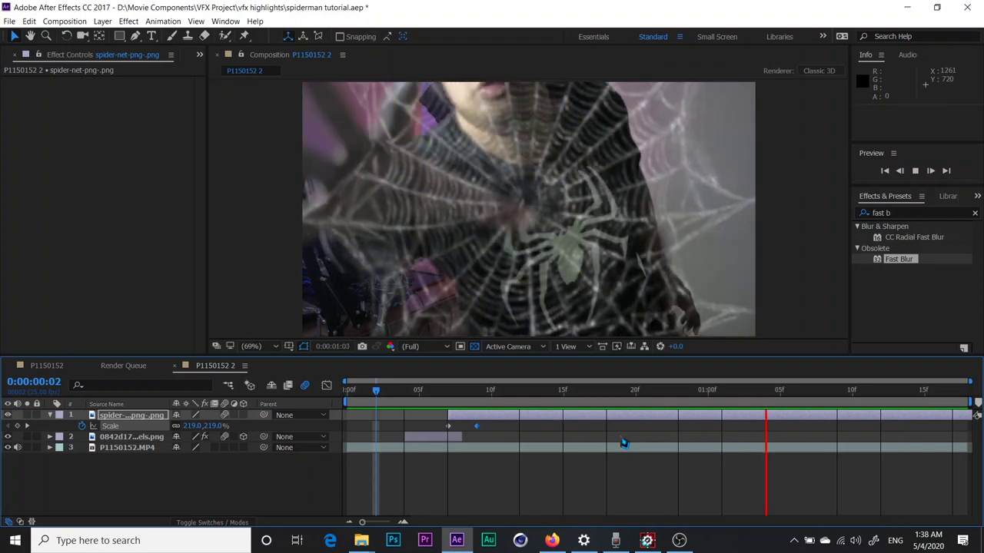
pyautogui.moveTo(776, 396)
pyautogui.mouseDown()
pyautogui.moveTo(462, 477)
pyautogui.moveTo(497, 458)
pyautogui.mouseUp()
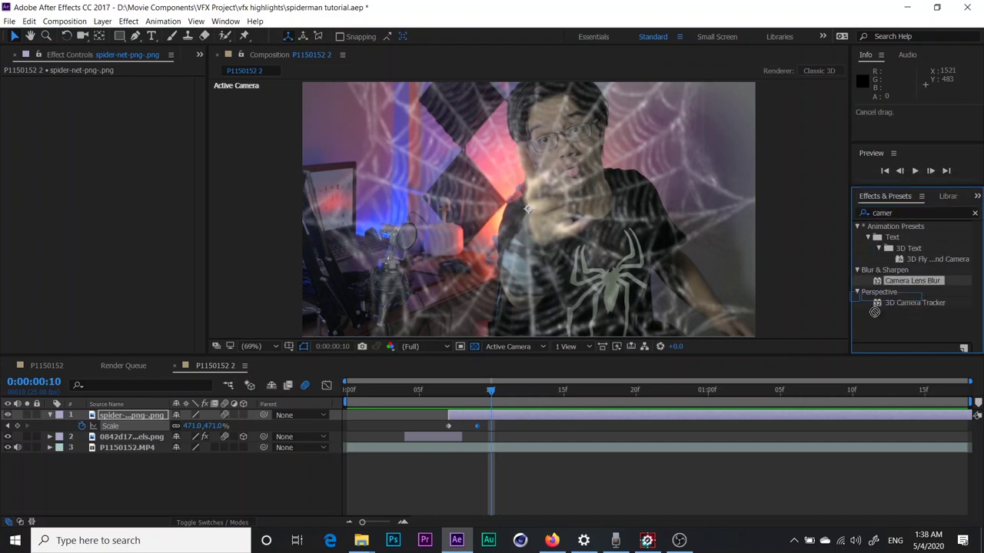
# Apply Camera Lens Blur at radius 4 to the spider net and preview from the start
pyautogui.moveTo(534, 424); pyautogui.dragTo(534, 424)
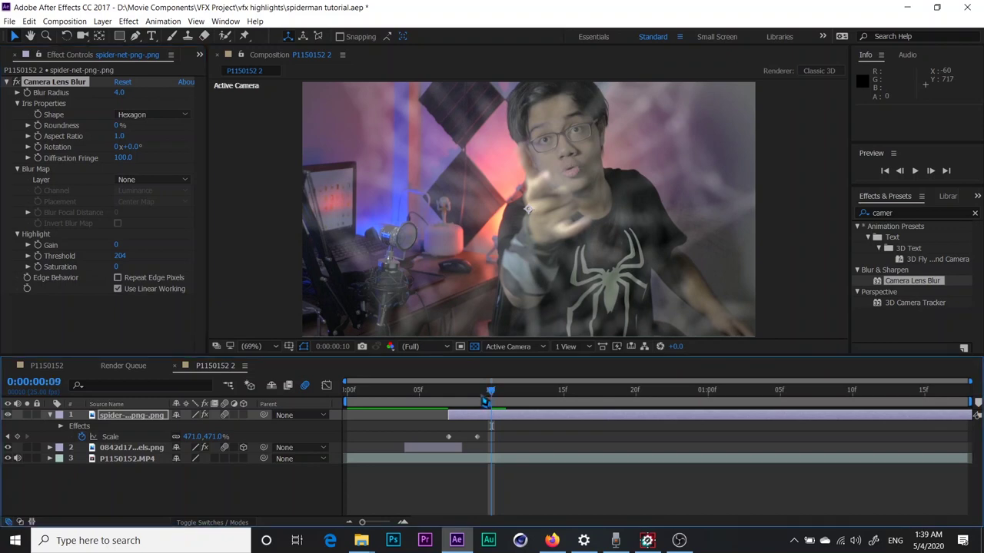
pyautogui.click(343, 384)
pyautogui.press('space')
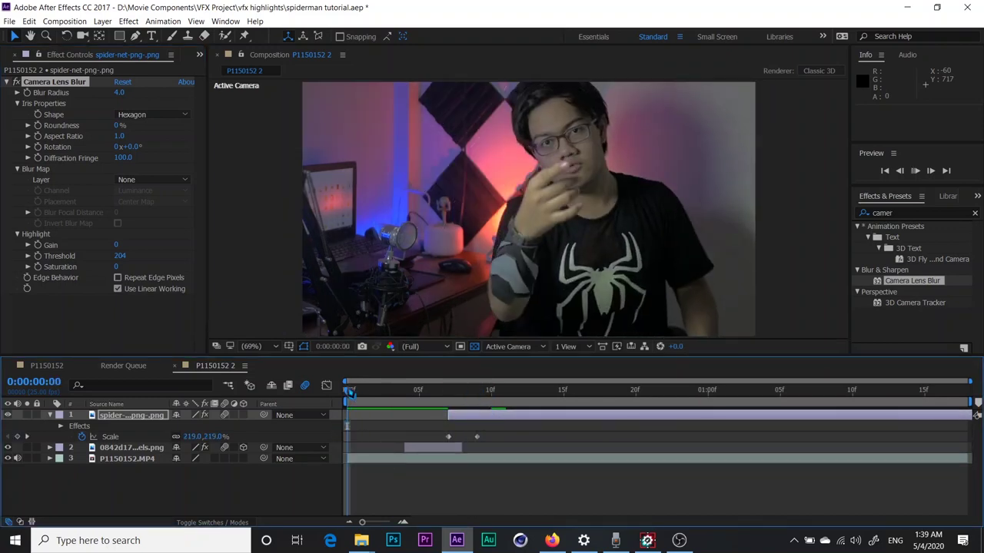